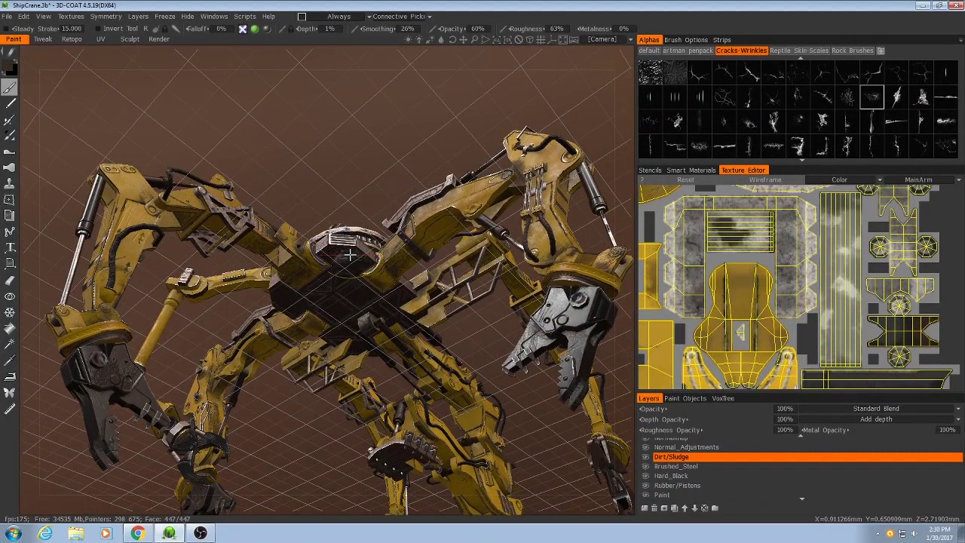
Add a new layer above Brushed_Steel and name it Logo
alt+drag(350, 257, 371, 292)
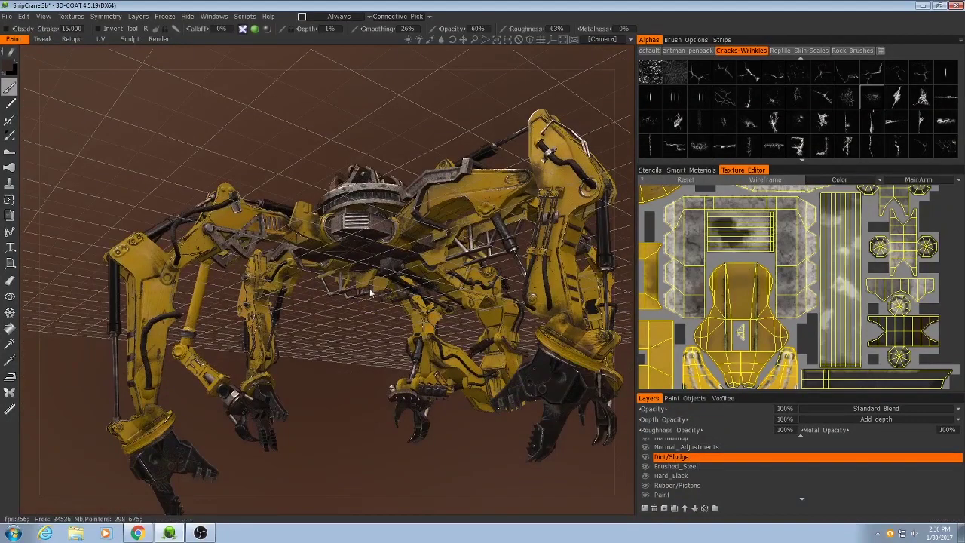
click(667, 467)
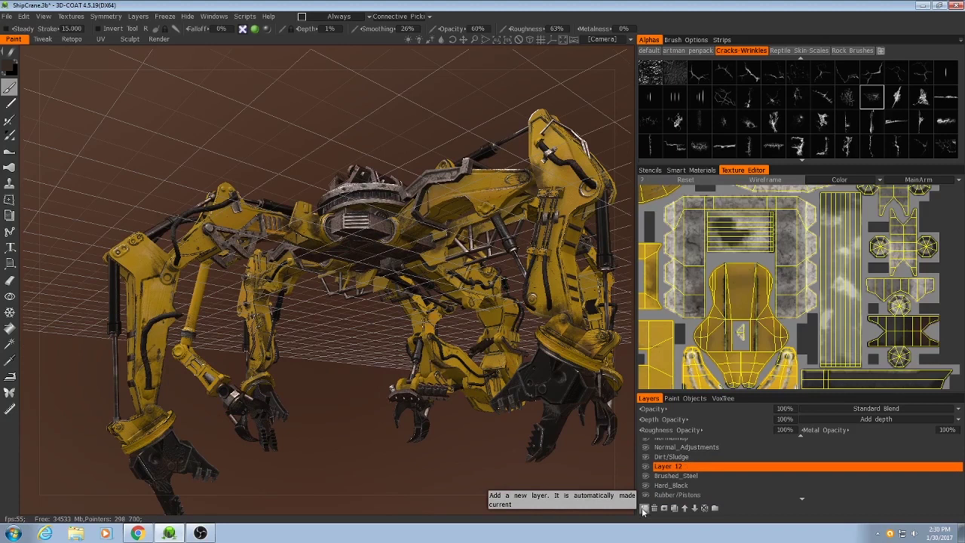
double_click(670, 467)
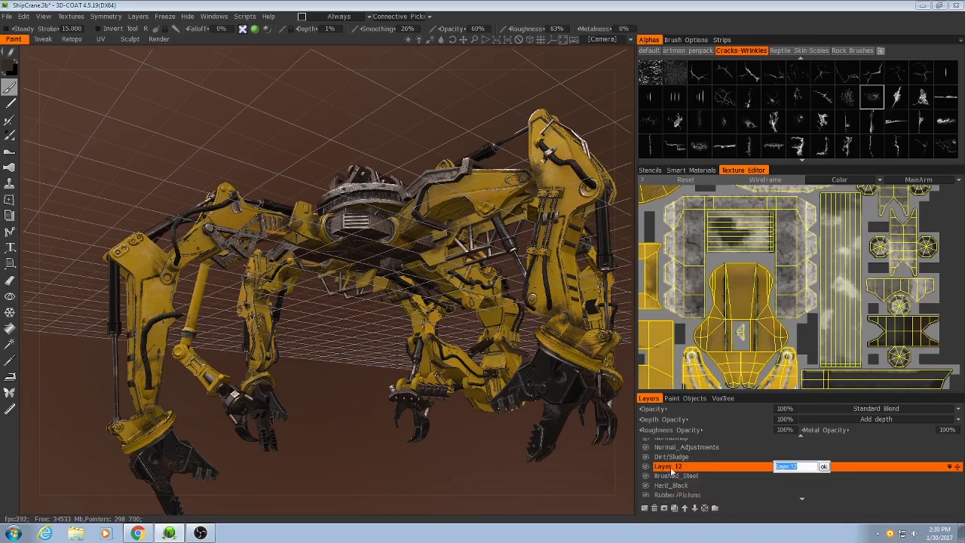
key(Return)
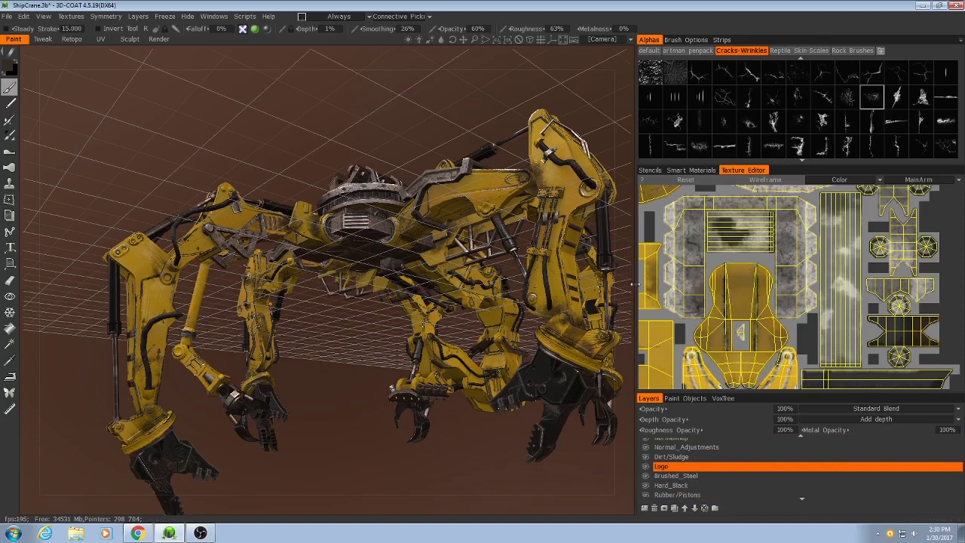
Delete the existing logo stencil from the Decals stencil category
click(691, 171)
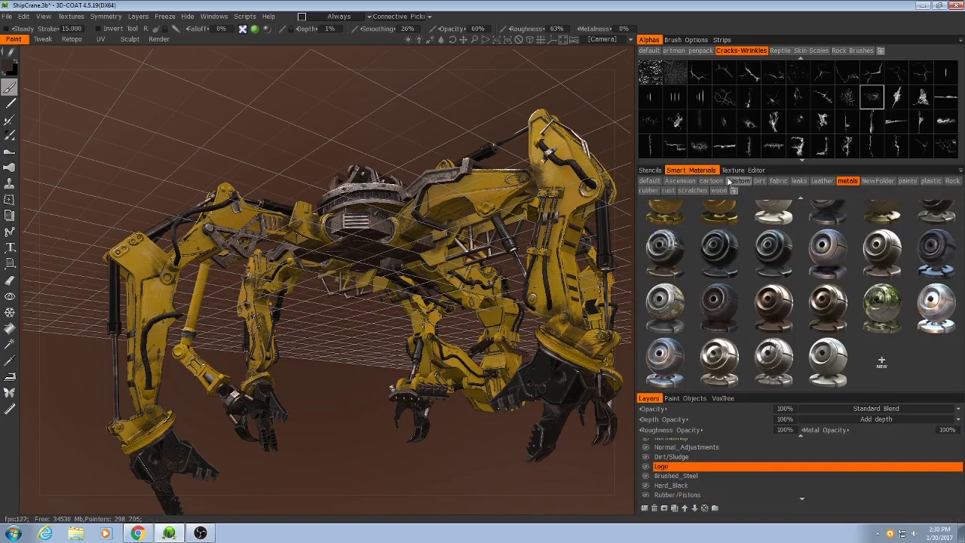
click(651, 171)
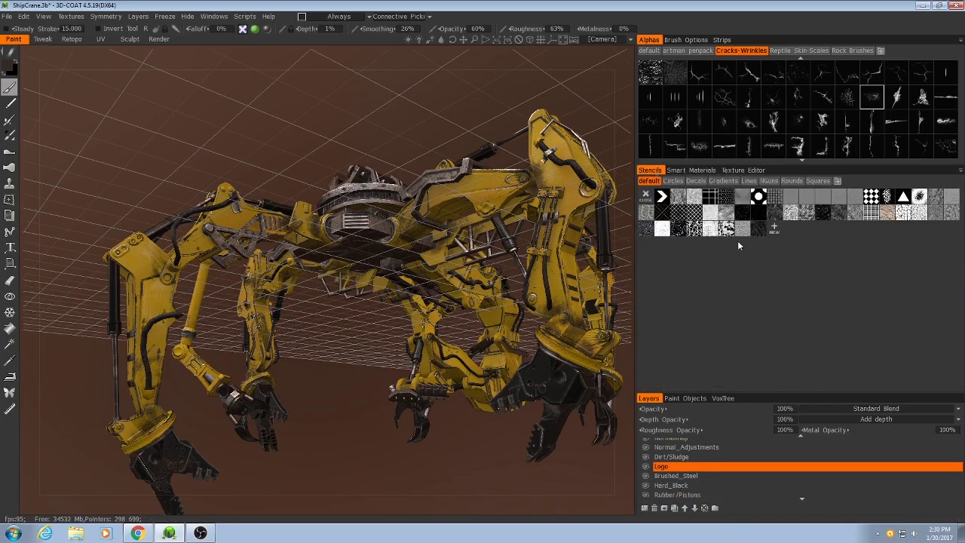
click(696, 182)
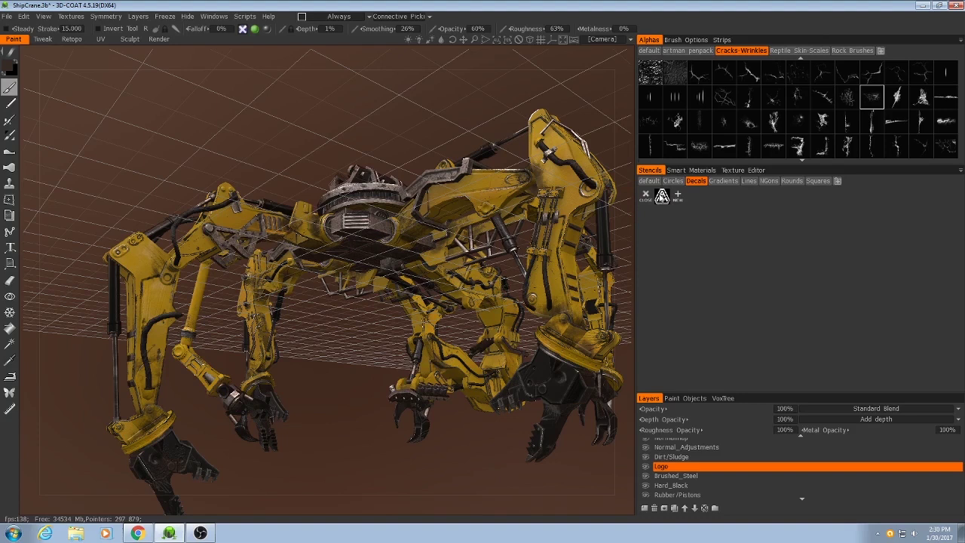
click(663, 197)
right_click(662, 197)
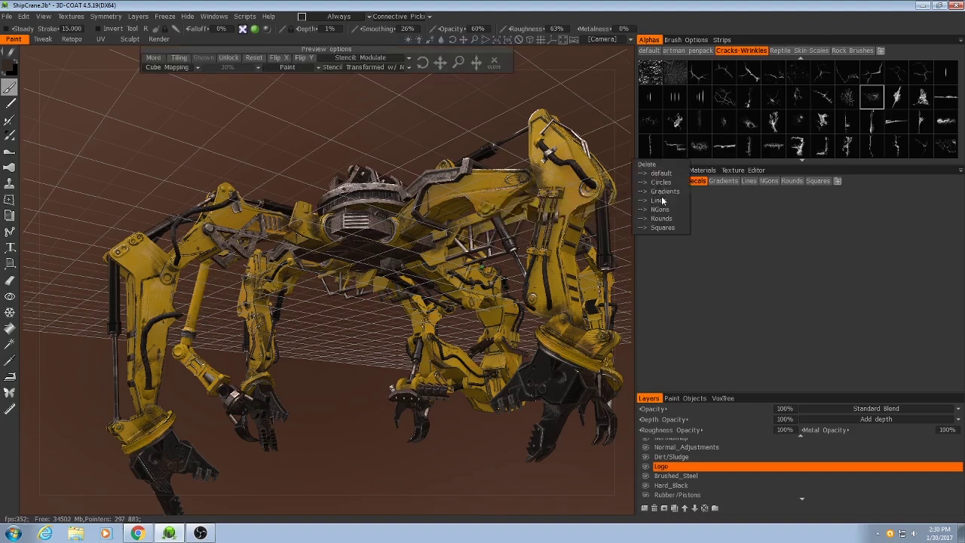
click(650, 165)
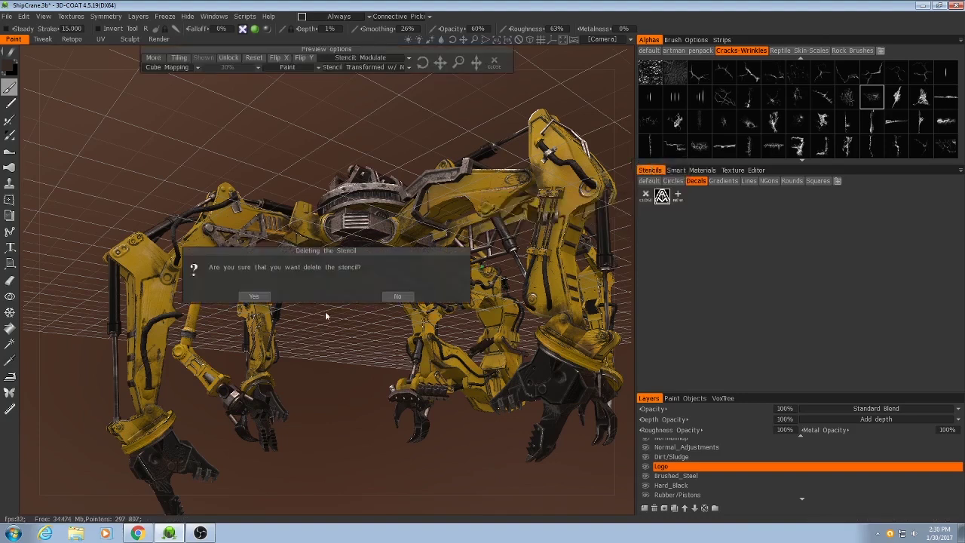
click(254, 296)
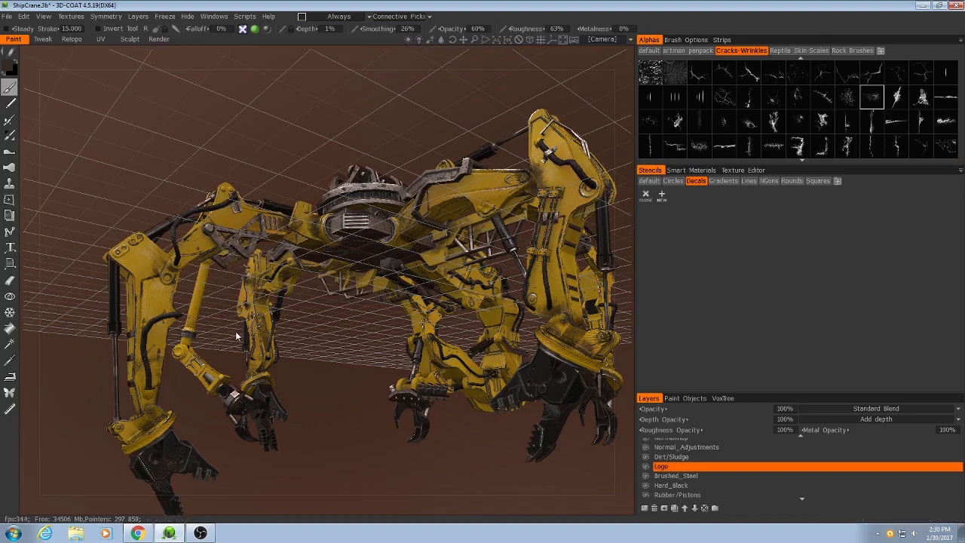
mouse_move(307, 332)
mouse_down()
mouse_move(388, 349)
mouse_move(215, 313)
mouse_up()
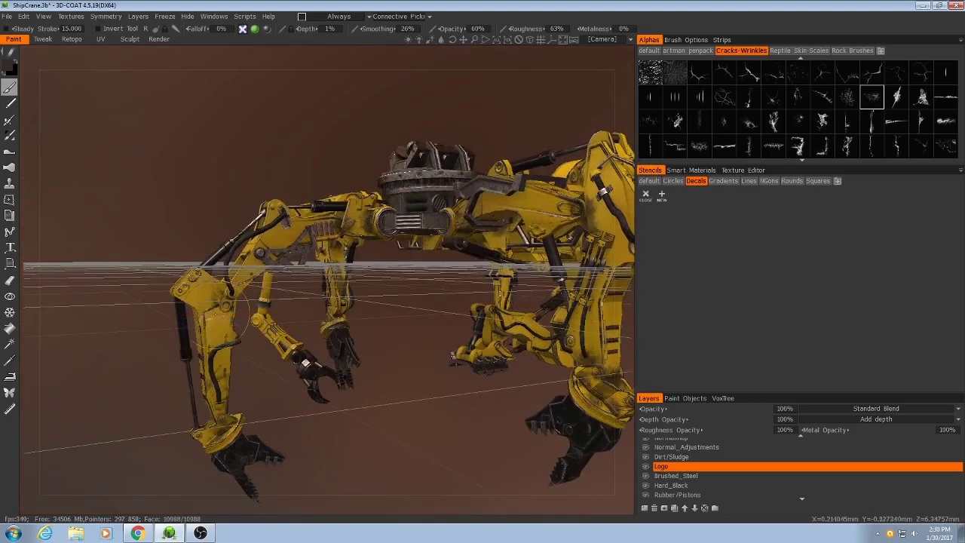
drag(339, 344, 355, 366)
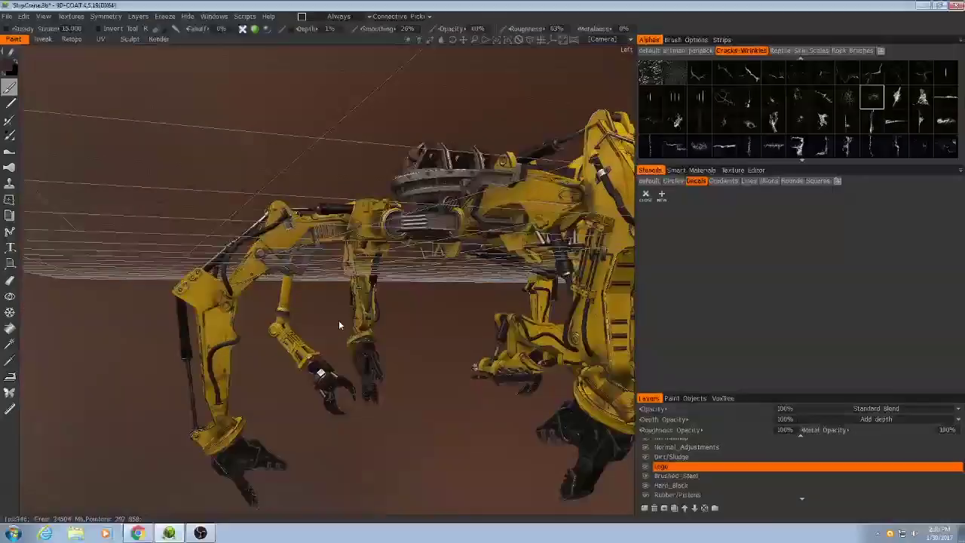
middle_drag(339, 320, 276, 310)
middle_drag(477, 300, 441, 291)
mouse_move(440, 294)
mouse_down()
mouse_move(317, 325)
mouse_move(439, 303)
mouse_up()
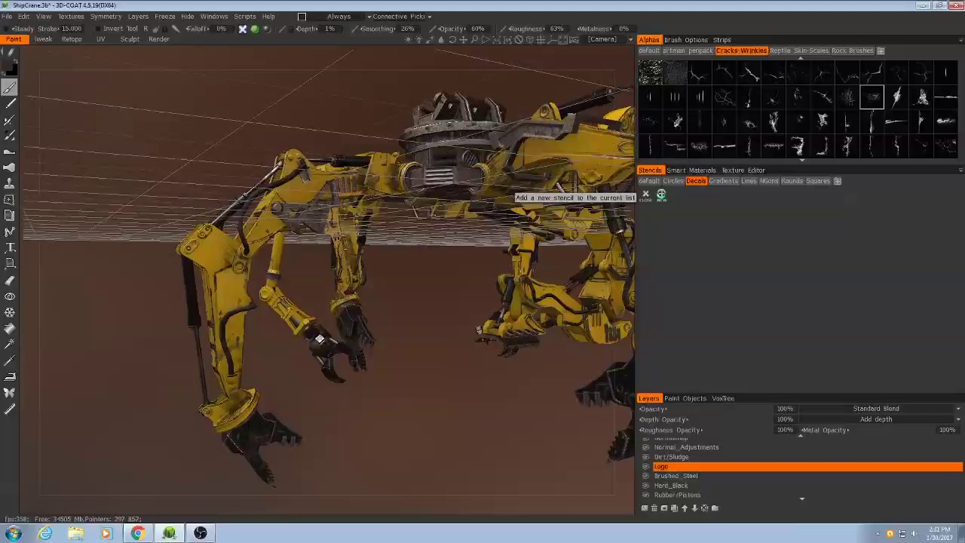
Add AscensionMining_Logo.jpg from the TitanMiningCorp_Resources Graphic_Design folder as a new stencil in the Decals category
click(661, 194)
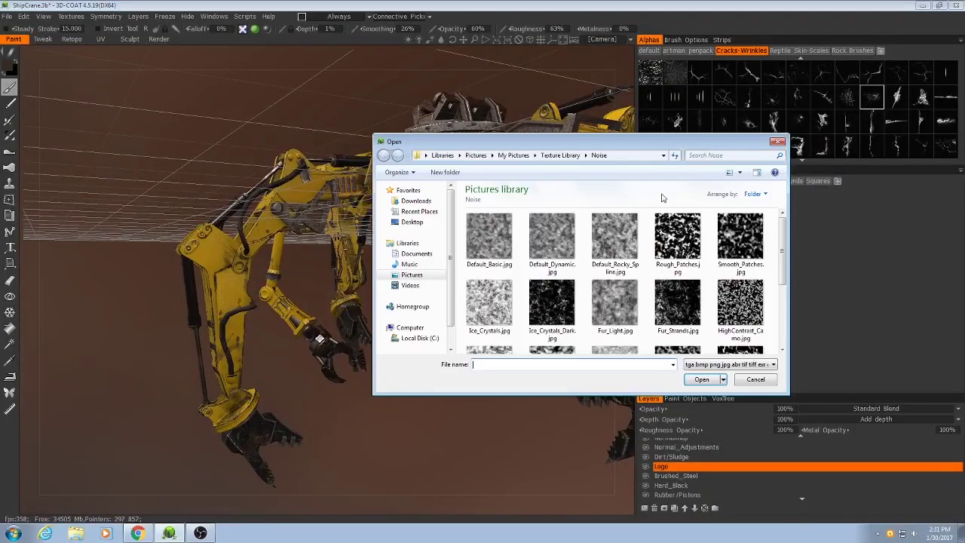
click(414, 254)
double_click(520, 325)
double_click(520, 327)
double_click(519, 334)
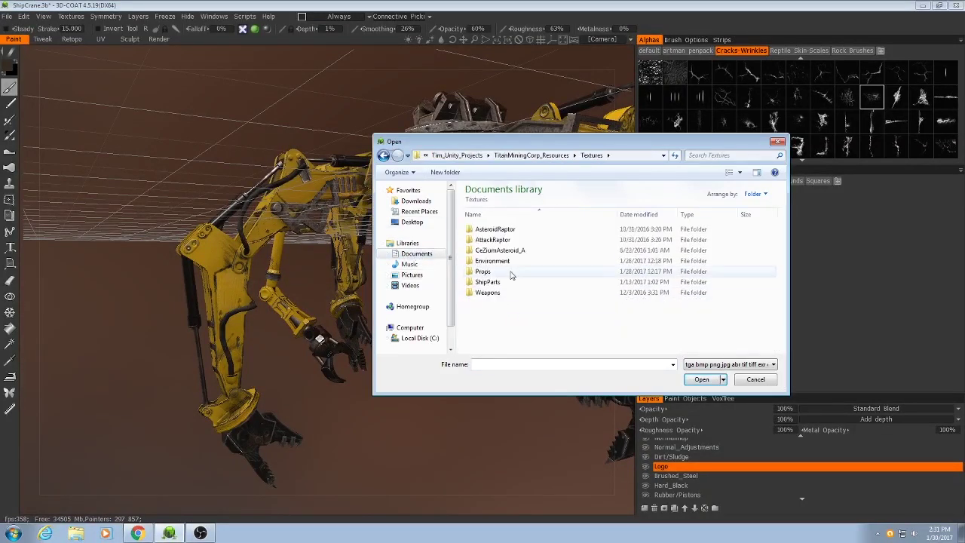
key(BackSpace)
double_click(507, 251)
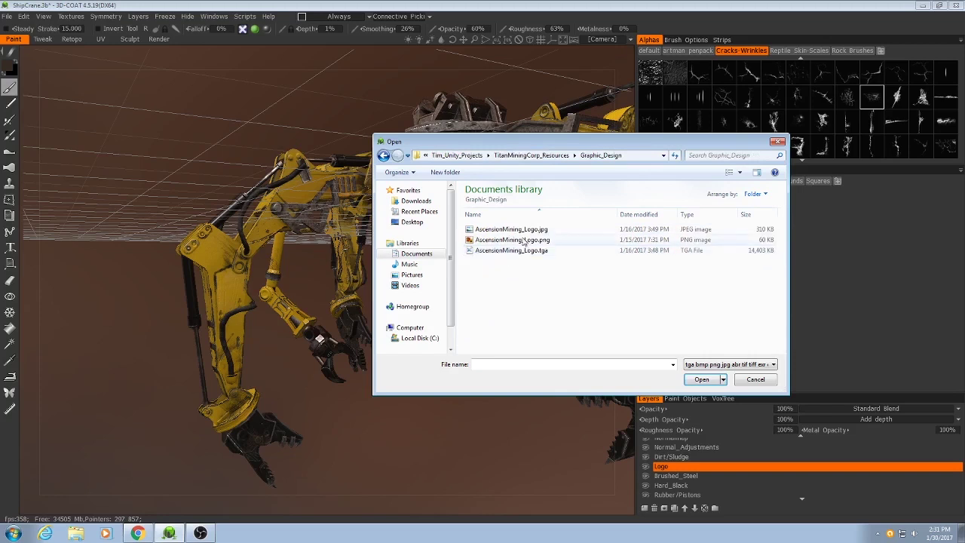
click(513, 229)
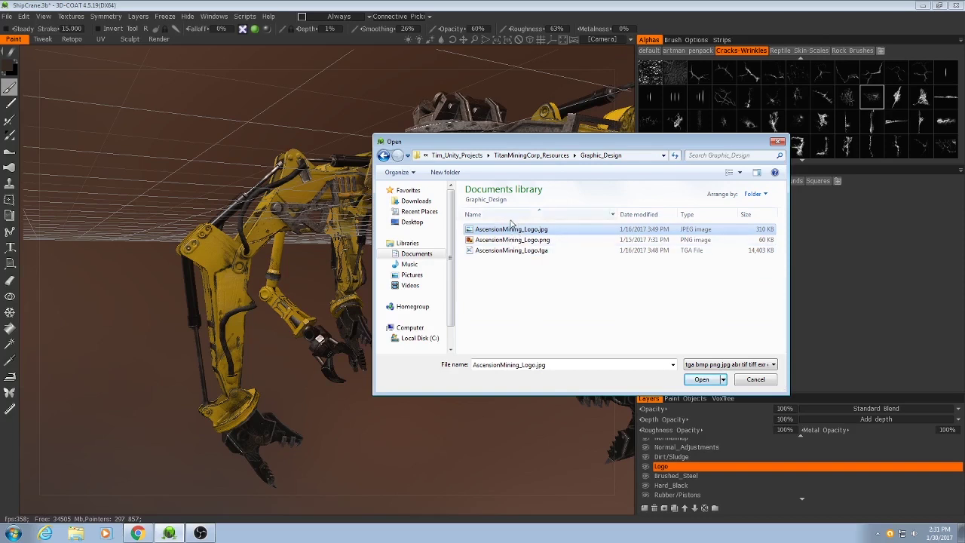
click(700, 380)
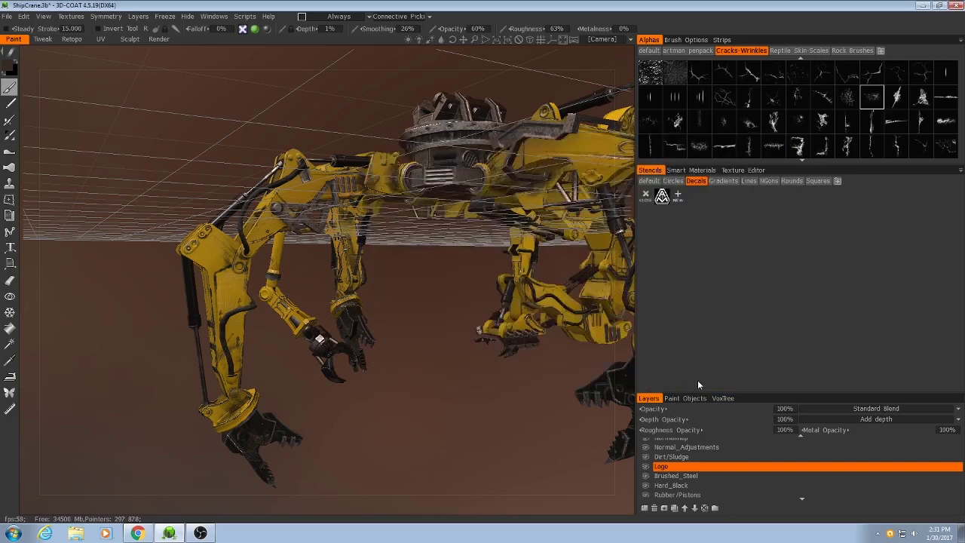
Activate the AscensionMining_Logo stencil and set its mapping to From Camera
click(663, 197)
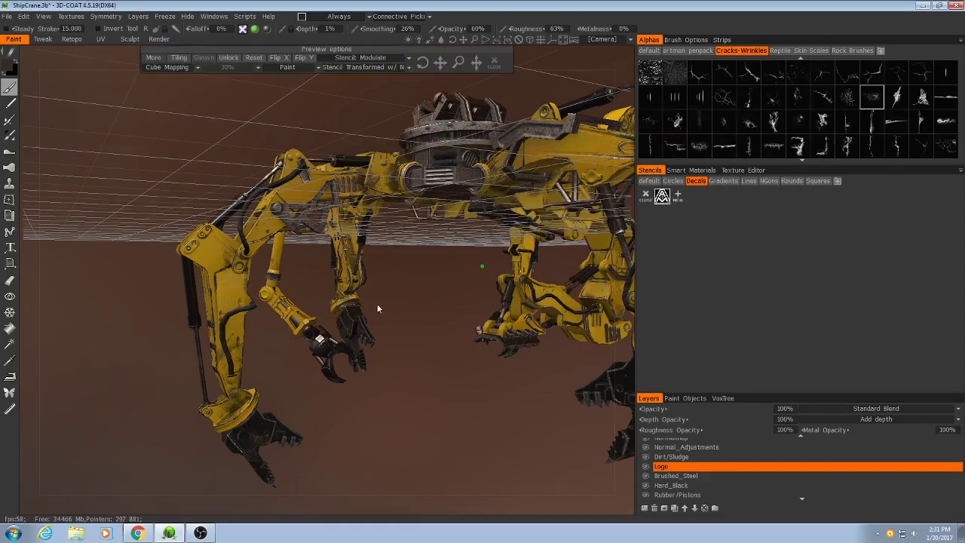
drag(377, 304, 480, 305)
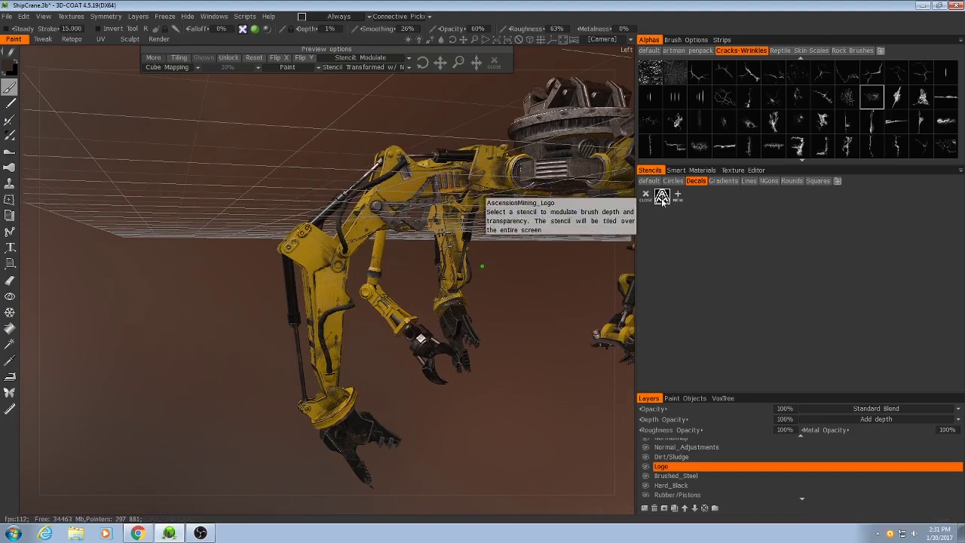
click(192, 67)
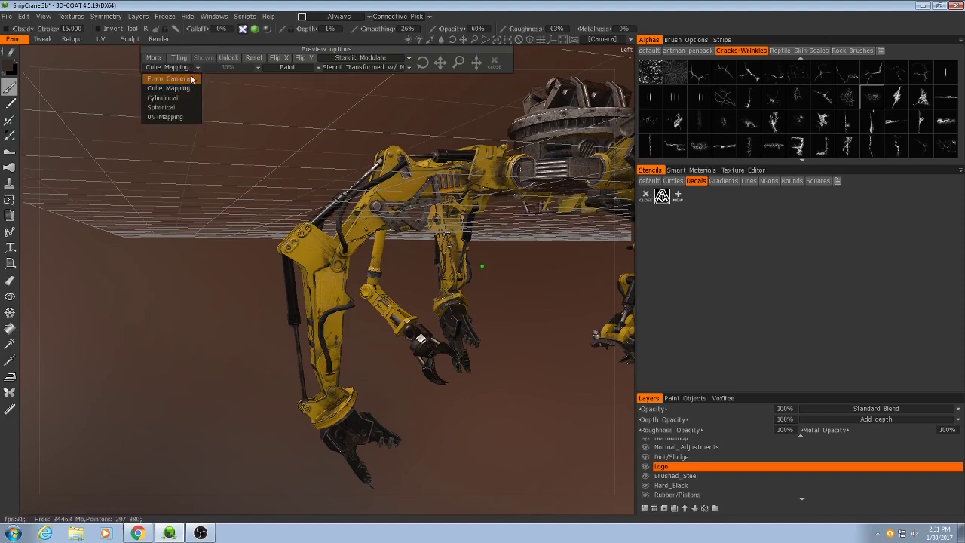
click(174, 79)
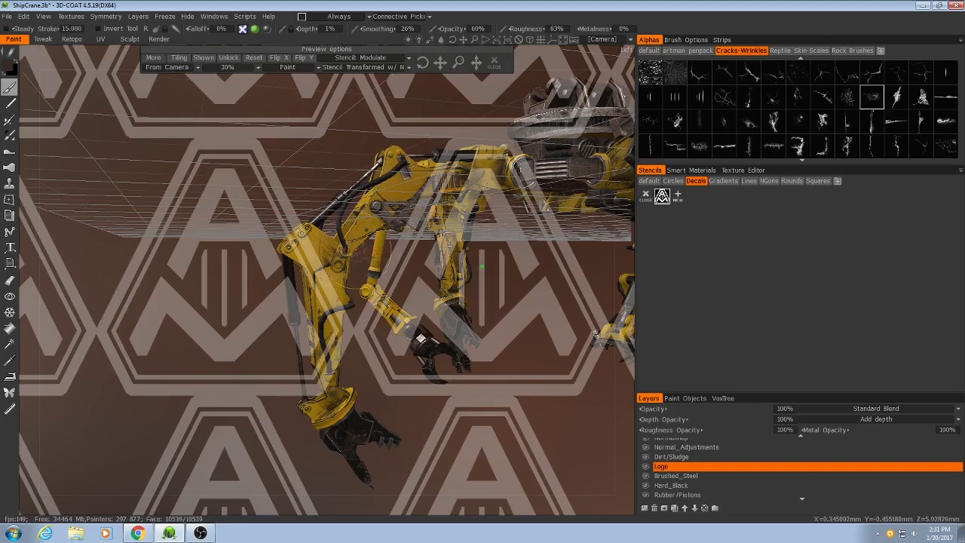
Reset the logo stencil's transform and scale it down to small repeating logos over the crane arm
mouse_move(353, 251)
alt+mouse_down()
mouse_move(317, 247)
mouse_move(357, 248)
alt+mouse_up()
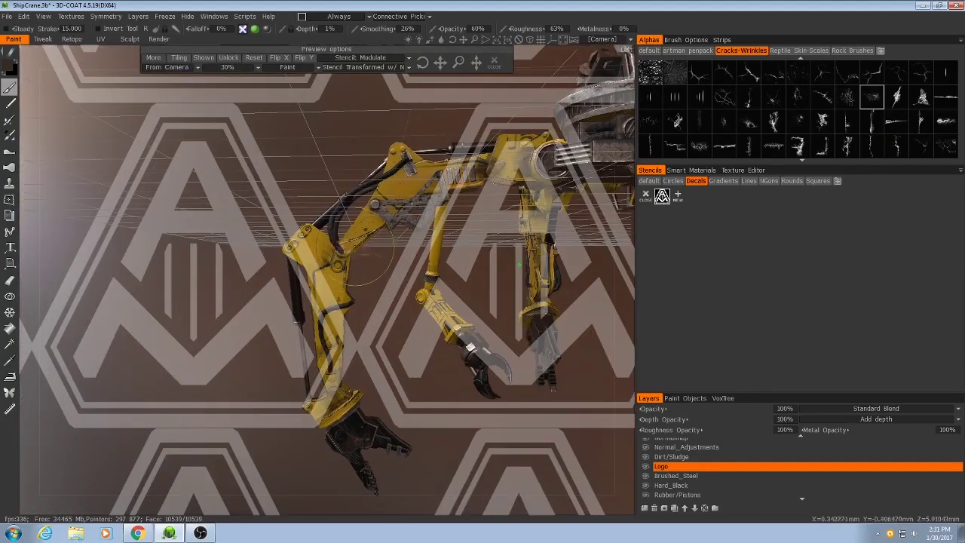
alt+drag(520, 266, 509, 263)
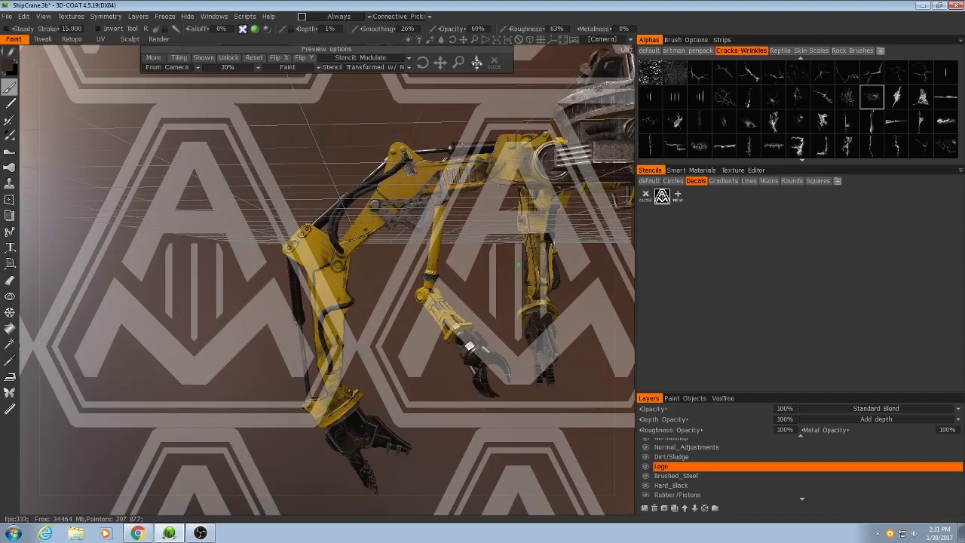
click(255, 58)
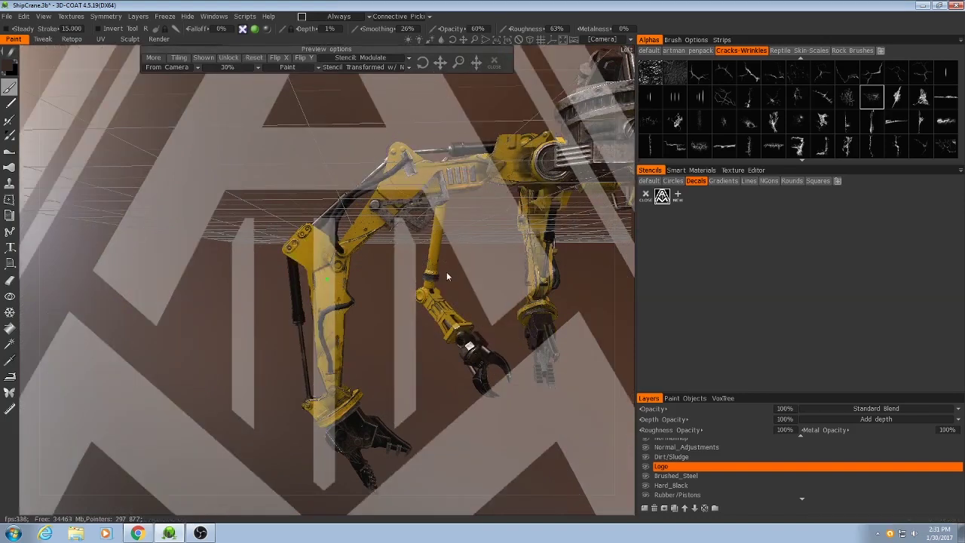
alt+right_drag(435, 267, 458, 111)
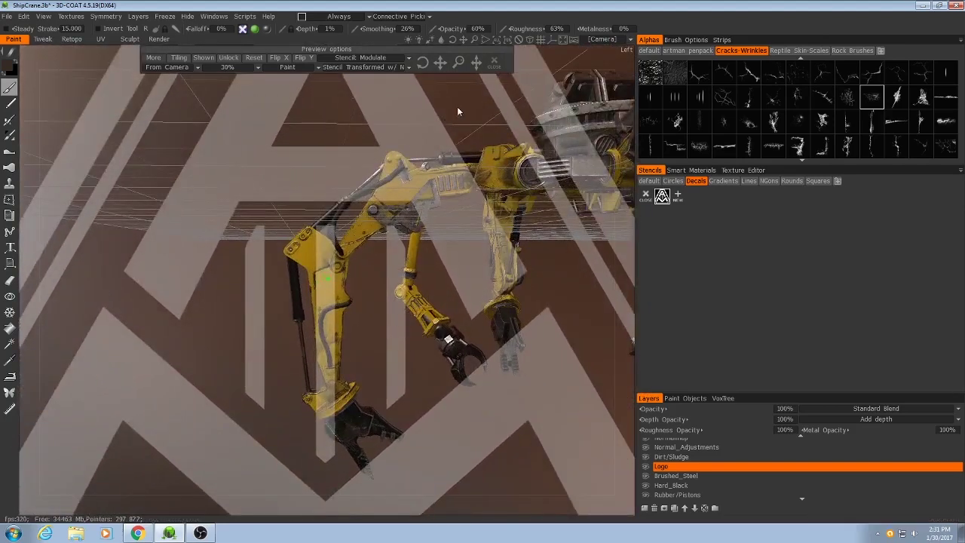
drag(453, 67, 457, 62)
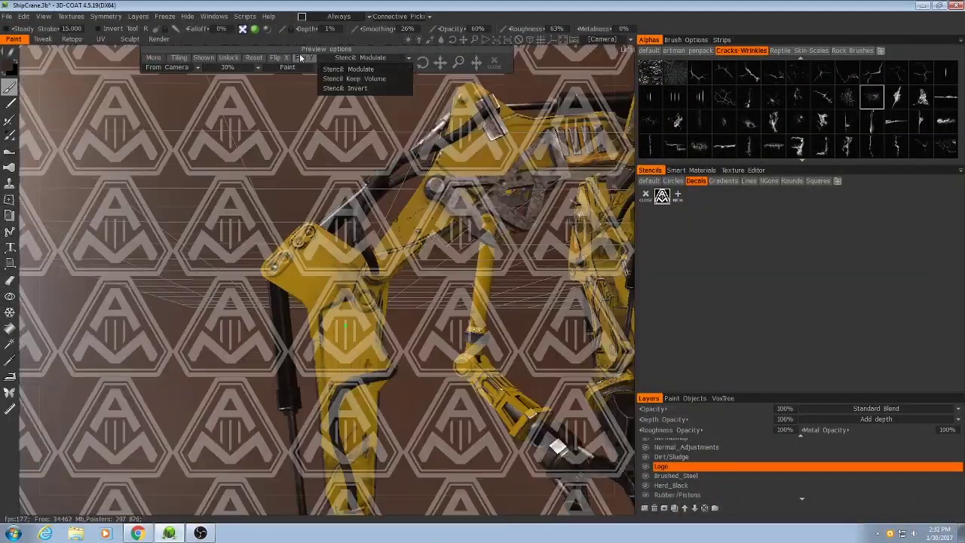
Choose the solid white round alpha with the hard edge as the brush shape
alt+drag(299, 243, 296, 255)
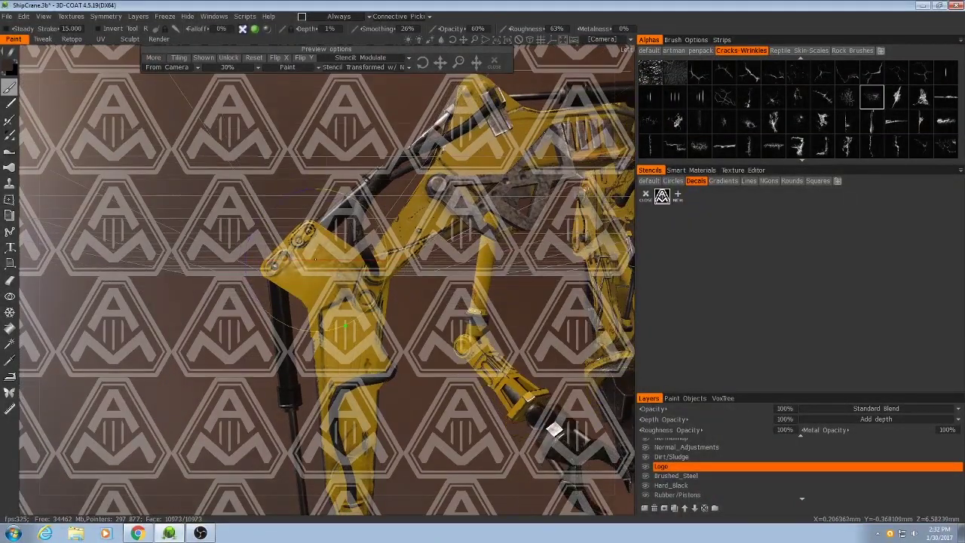
scroll(733, 119, up, 3)
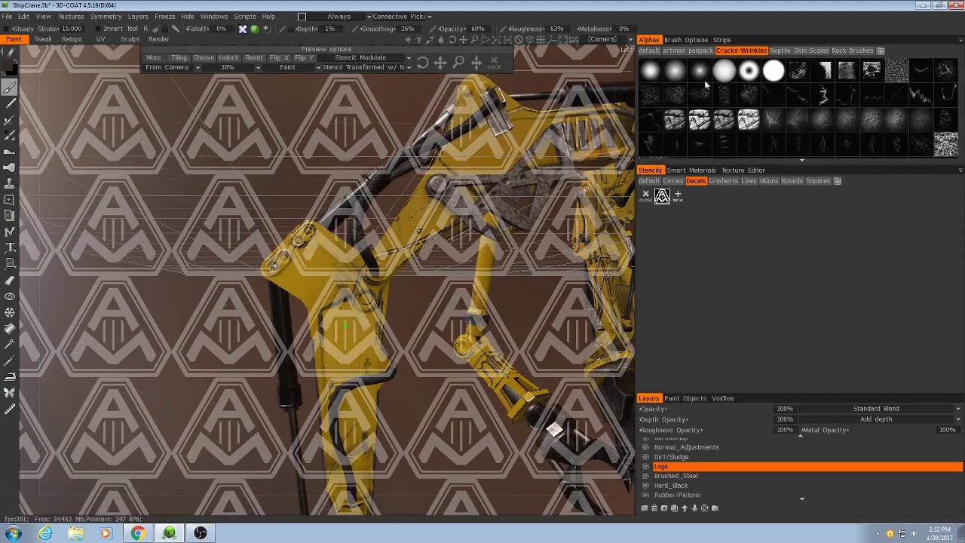
click(772, 71)
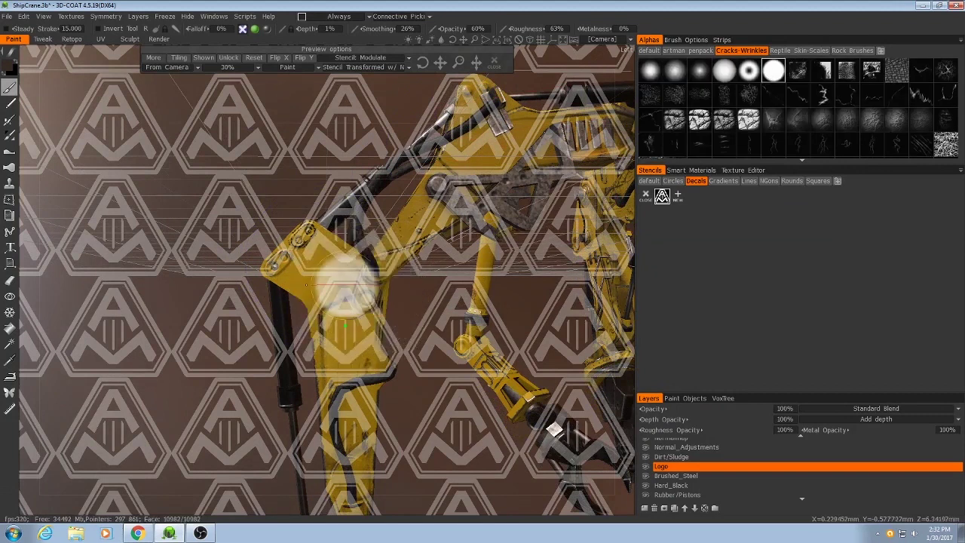
Switch the viewport to orthographic projection and shift the logo stencil relative to the crane arm
middle_drag(554, 429, 572, 408)
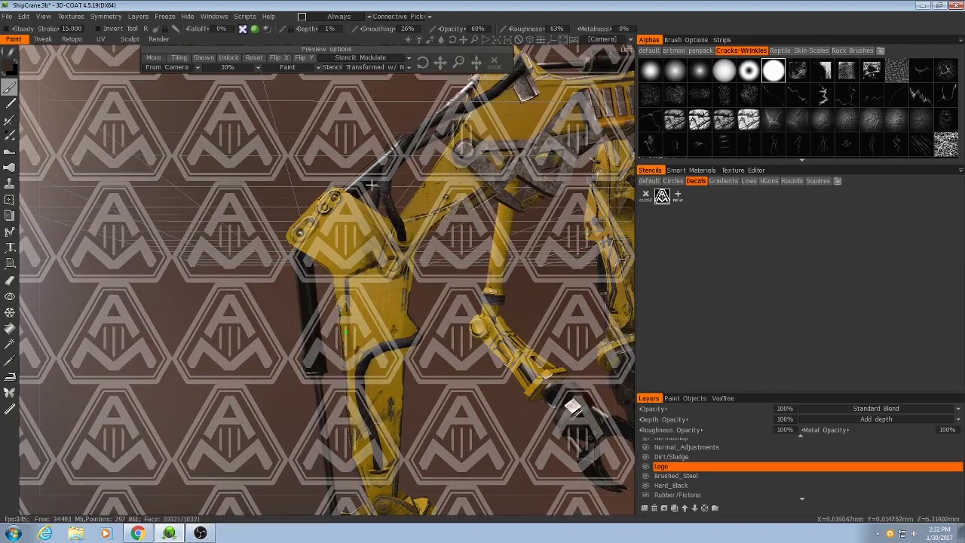
middle_drag(573, 407, 583, 381)
key(5)
middle_drag(373, 153, 332, 171)
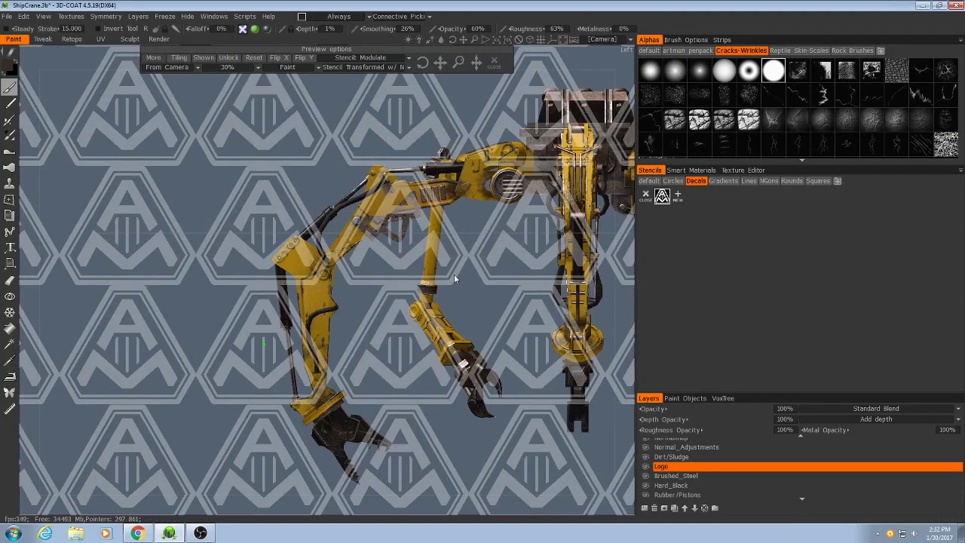
middle_drag(328, 271, 345, 260)
right_drag(268, 263, 341, 241)
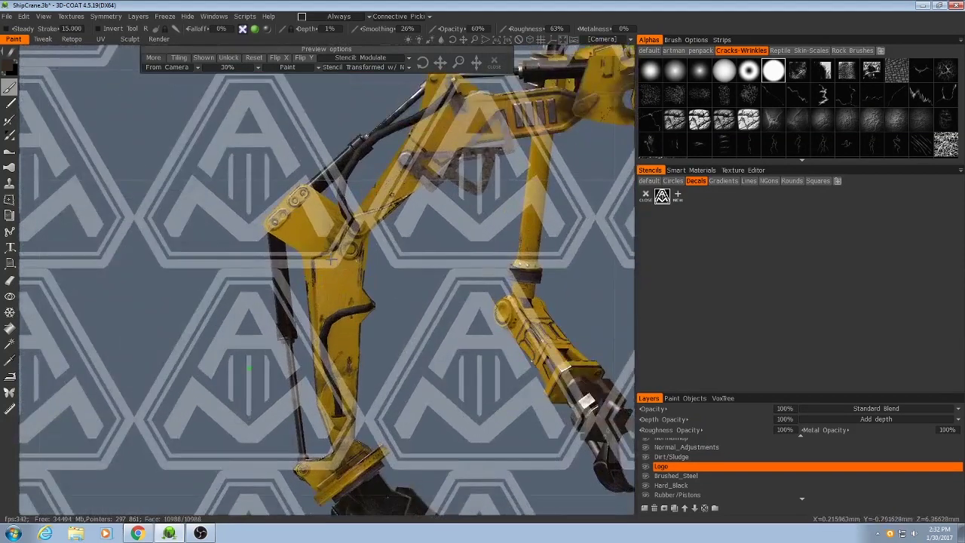
middle_drag(342, 241, 364, 264)
drag(440, 63, 482, 78)
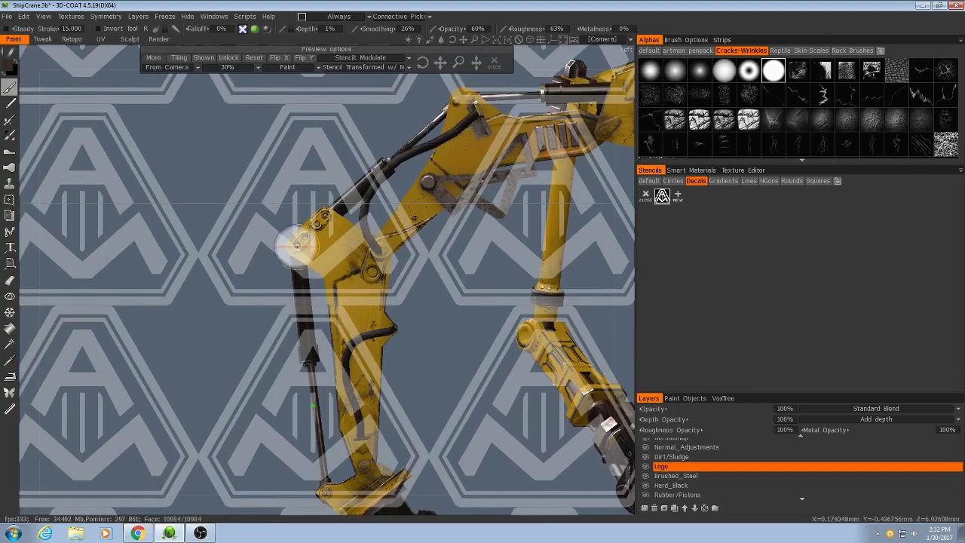
Enable symmetry across the X axis and scale the logo stencil down to suit the arm's elbow plate
key(s)
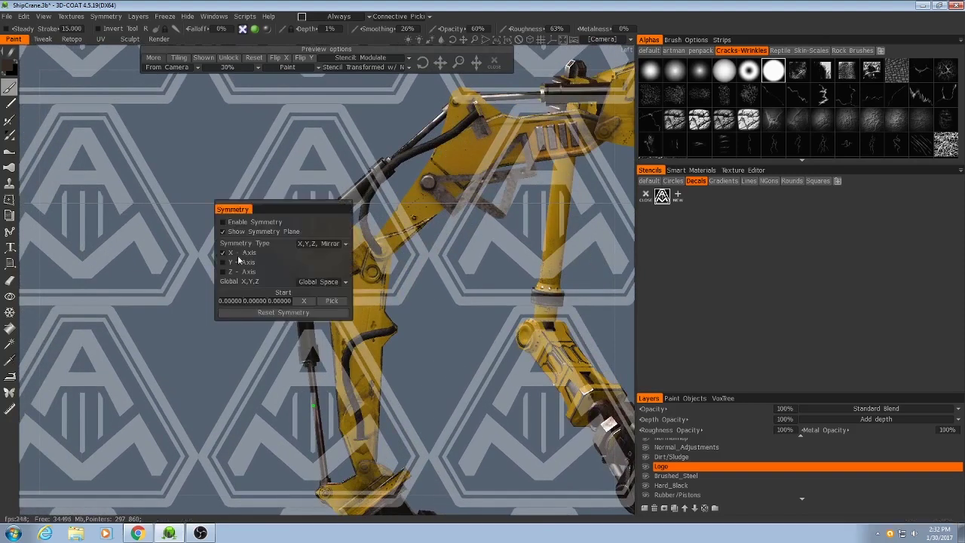
click(222, 223)
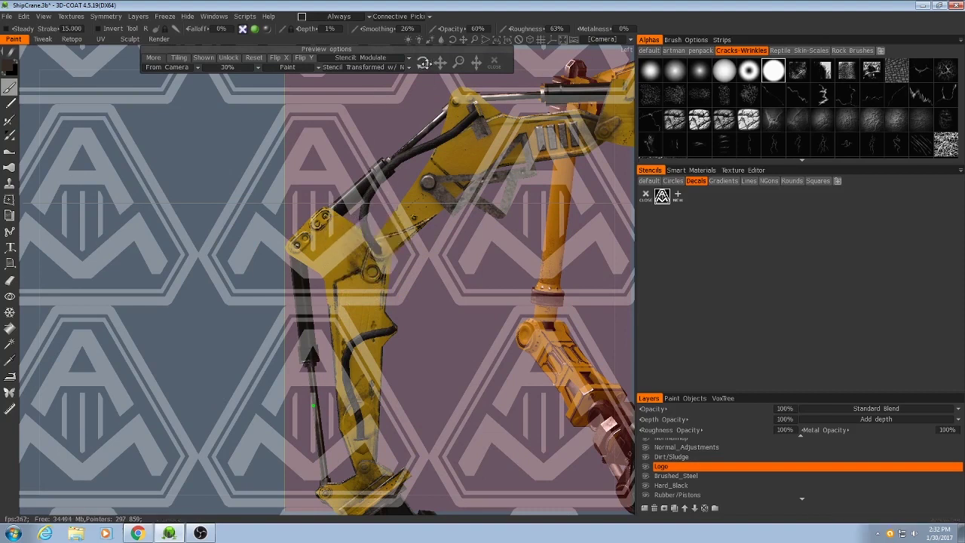
drag(441, 64, 458, 63)
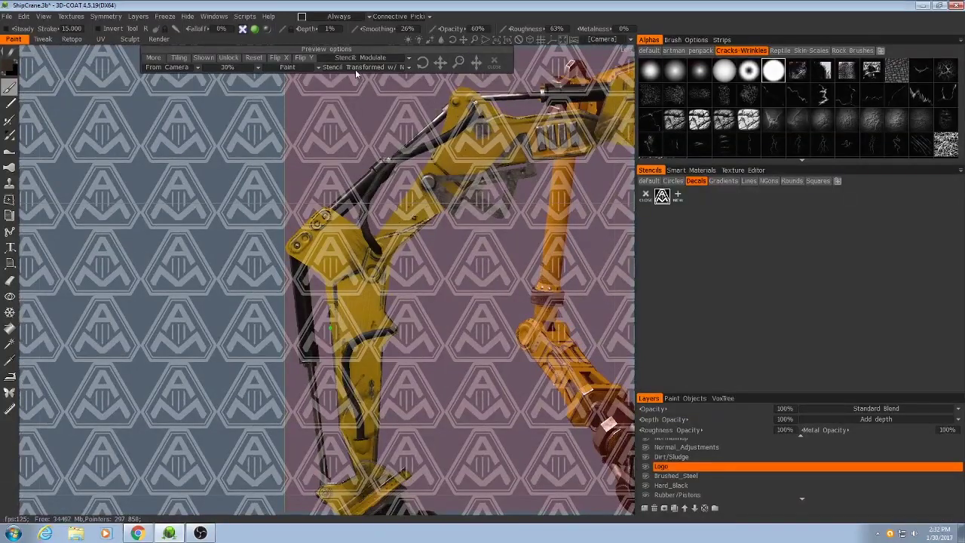
mouse_move(455, 65)
mouse_down()
mouse_move(424, 64)
mouse_move(459, 68)
mouse_up()
Rotate and adjust the logo stencil so one logo lies at an angle within the yellow elbow plate
alt+drag(328, 210, 343, 222)
alt+right_drag(343, 223, 358, 128)
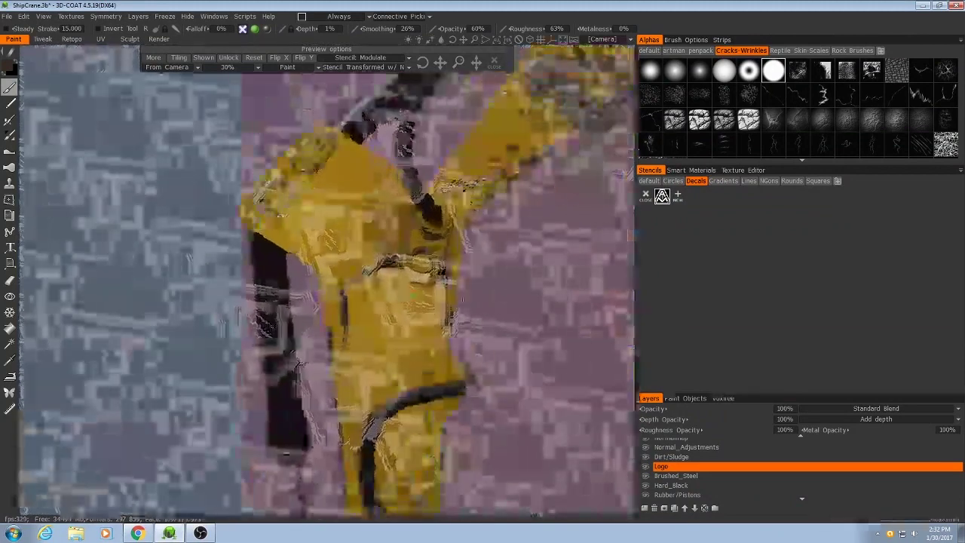
alt+middle_drag(358, 128, 335, 202)
drag(439, 64, 459, 64)
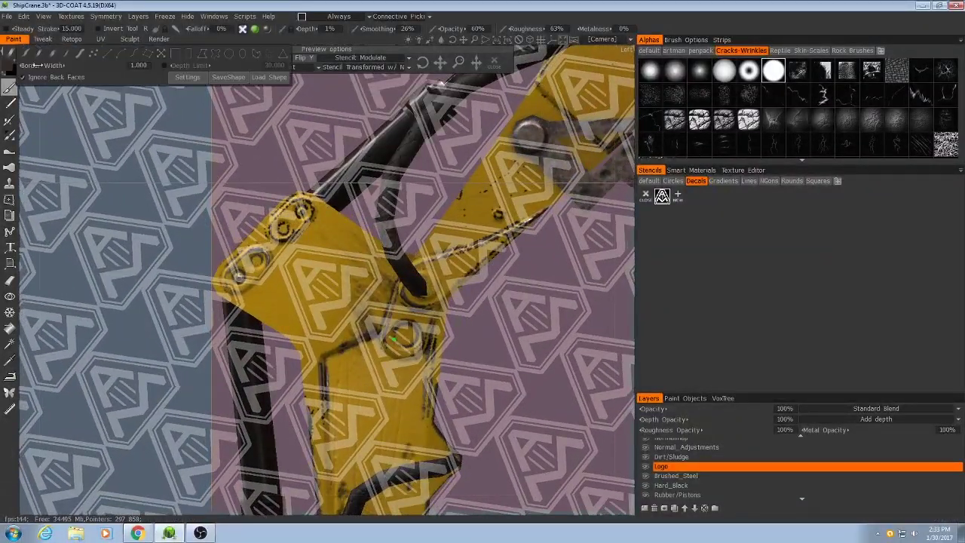
Set the paint colour to black and the stencil preview opacity to 5%
click(10, 69)
drag(248, 344, 241, 345)
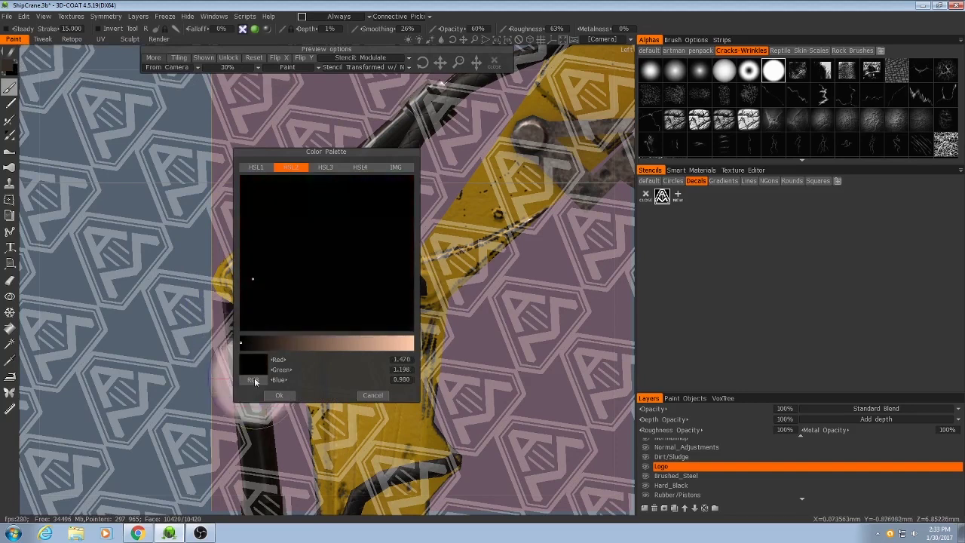
click(270, 398)
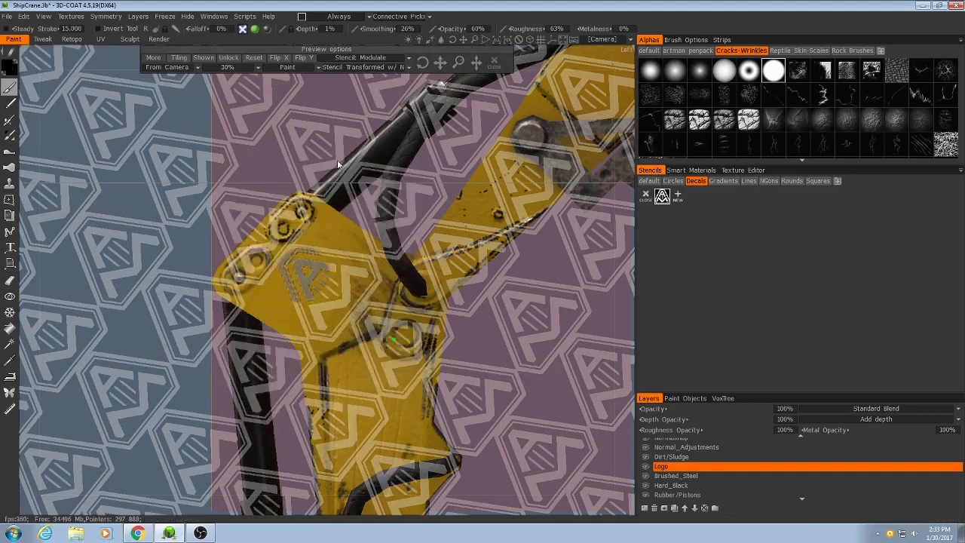
click(237, 68)
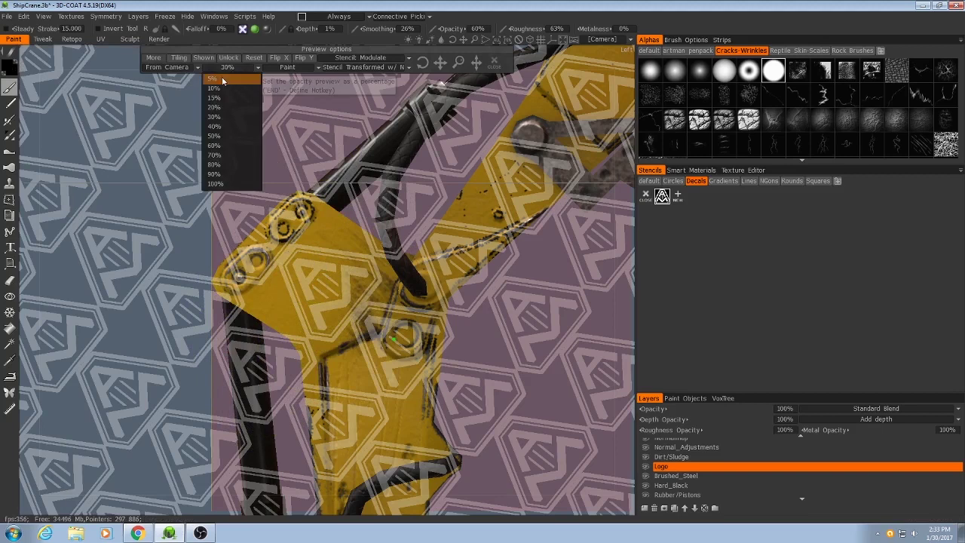
click(221, 79)
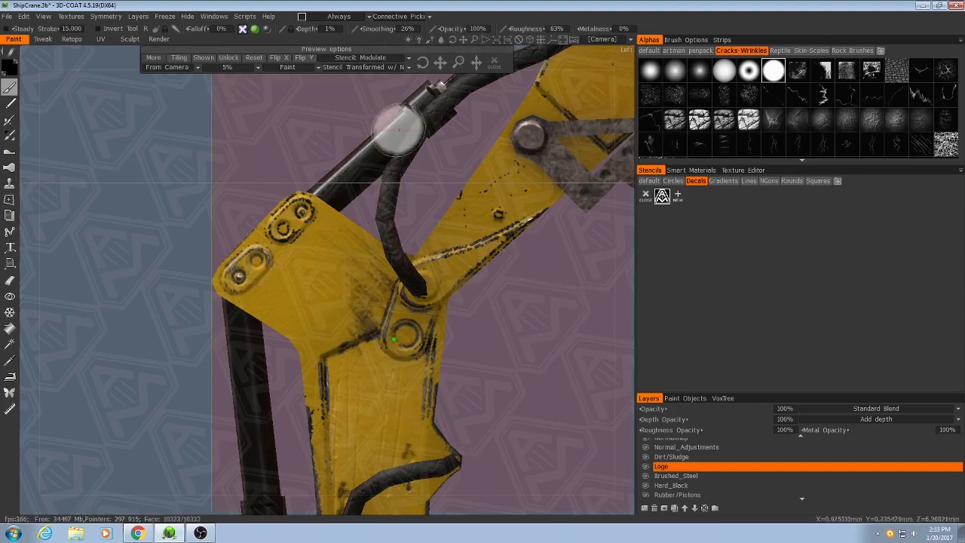
Paint the black Ascension Mining logo onto the elbow plate through the stencil, undoing the stray strokes
click(302, 276)
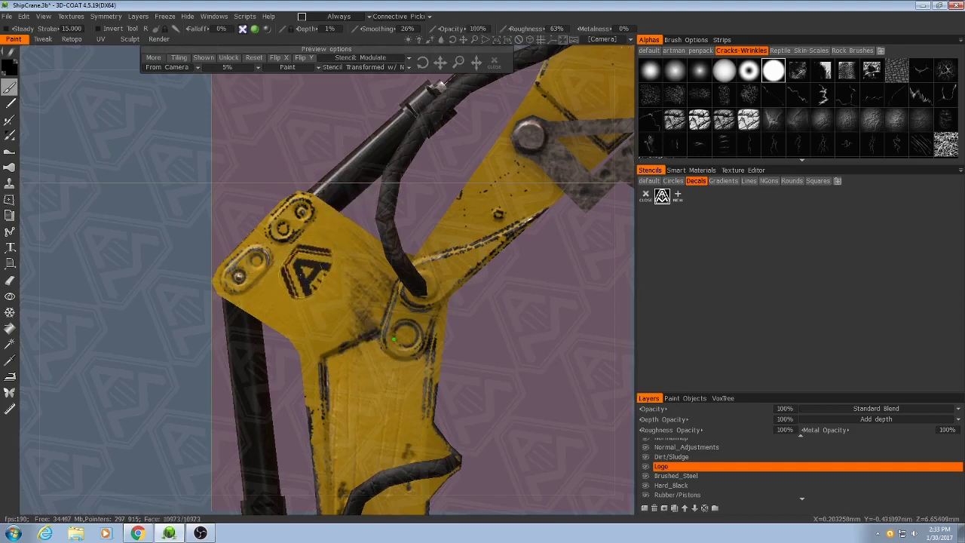
mouse_move(303, 275)
mouse_down()
mouse_move(341, 285)
mouse_move(364, 276)
mouse_move(321, 305)
mouse_move(357, 271)
mouse_move(454, 238)
mouse_move(414, 247)
mouse_move(216, 113)
mouse_move(483, 457)
mouse_up()
key(ctrl+z)
key(ctrl+z)
scroll(356, 303, down, 5)
scroll(325, 279, up, 4)
Examine the painted logo and its mirrored copy on the crane's arms from several angles
alt+drag(325, 279, 458, 212)
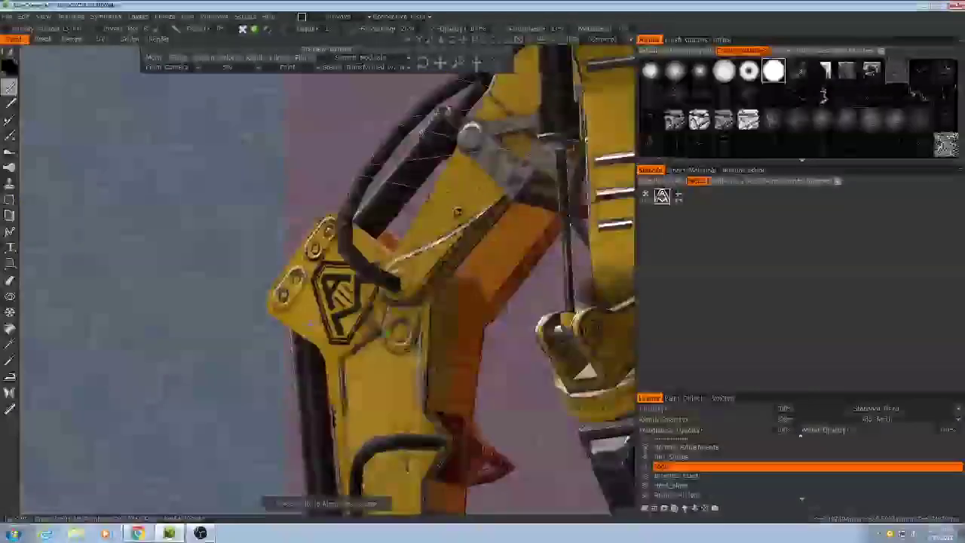
alt+drag(302, 317, 361, 319)
mouse_move(374, 310)
alt+right_down()
mouse_move(381, 290)
mouse_move(371, 324)
alt+right_up()
alt+middle_drag(371, 325, 283, 332)
alt+drag(283, 331, 382, 322)
alt+right_drag(382, 322, 382, 288)
alt+middle_drag(383, 288, 246, 285)
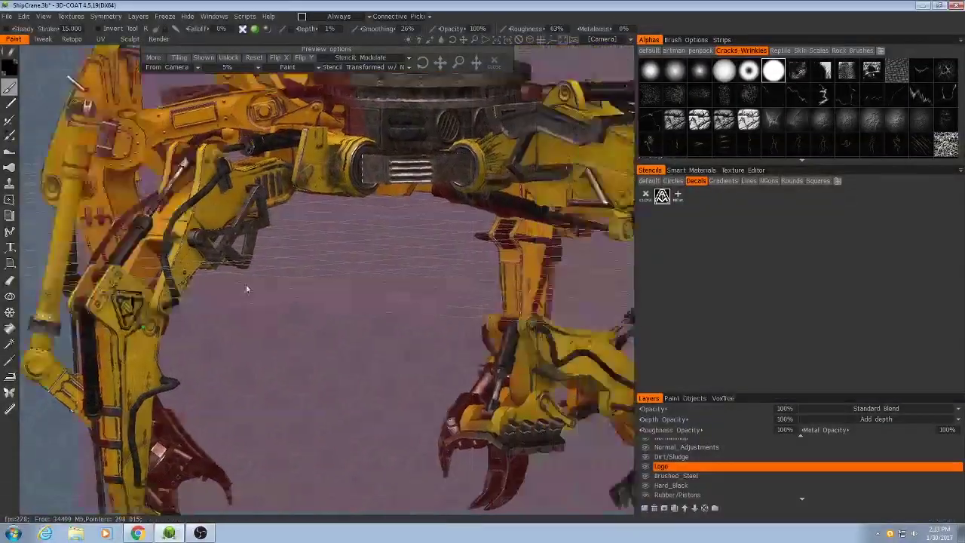
alt+drag(246, 285, 449, 300)
alt+middle_drag(450, 300, 236, 283)
drag(453, 302, 299, 287)
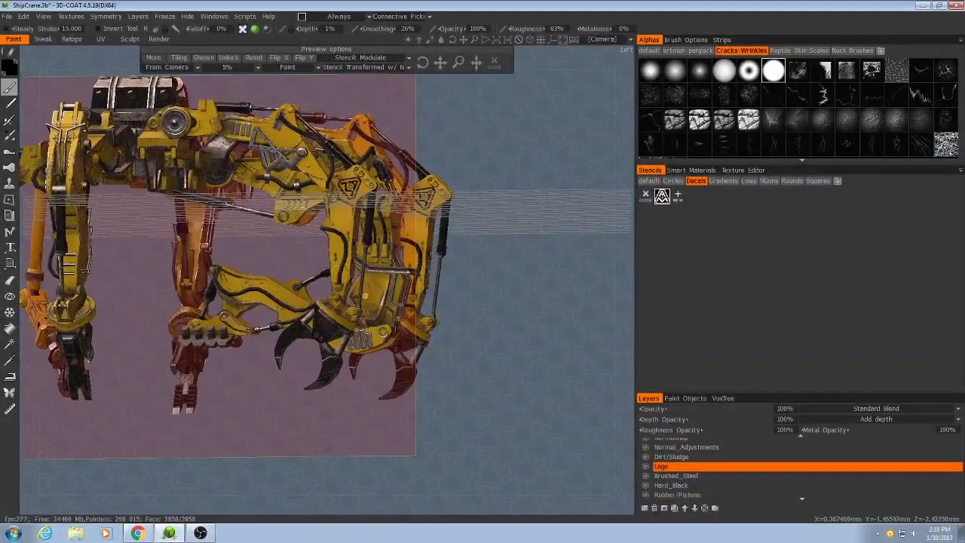
Inspect the arm above the claw from the side and display the MainArm colour texture with its UV layout
alt+drag(382, 346, 317, 332)
alt+right_drag(317, 332, 362, 369)
alt+drag(362, 369, 458, 390)
alt+middle_drag(459, 390, 379, 298)
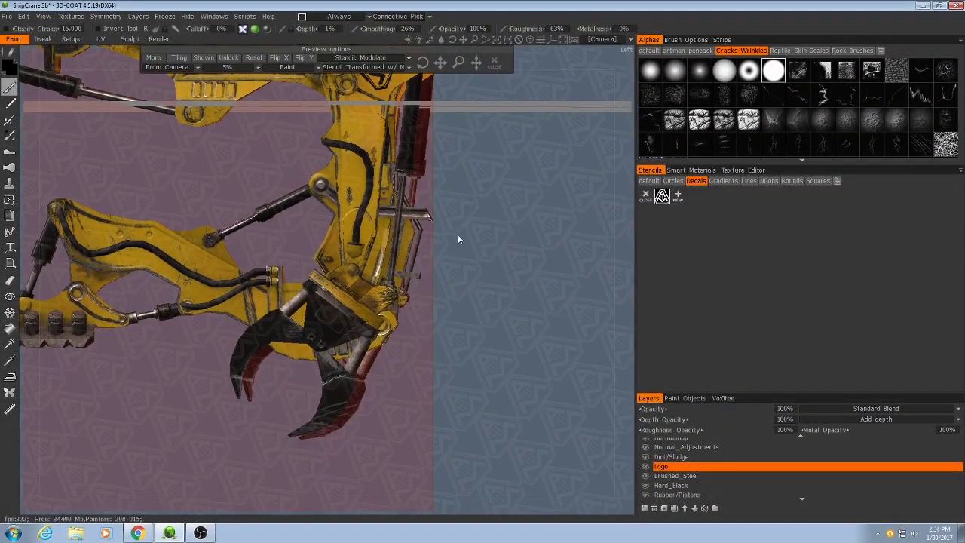
click(734, 171)
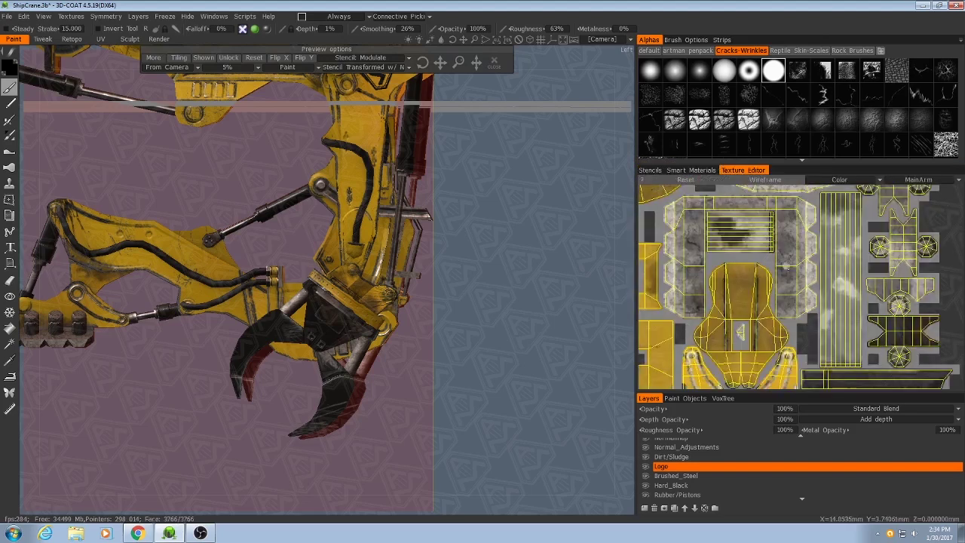
drag(437, 260, 359, 254)
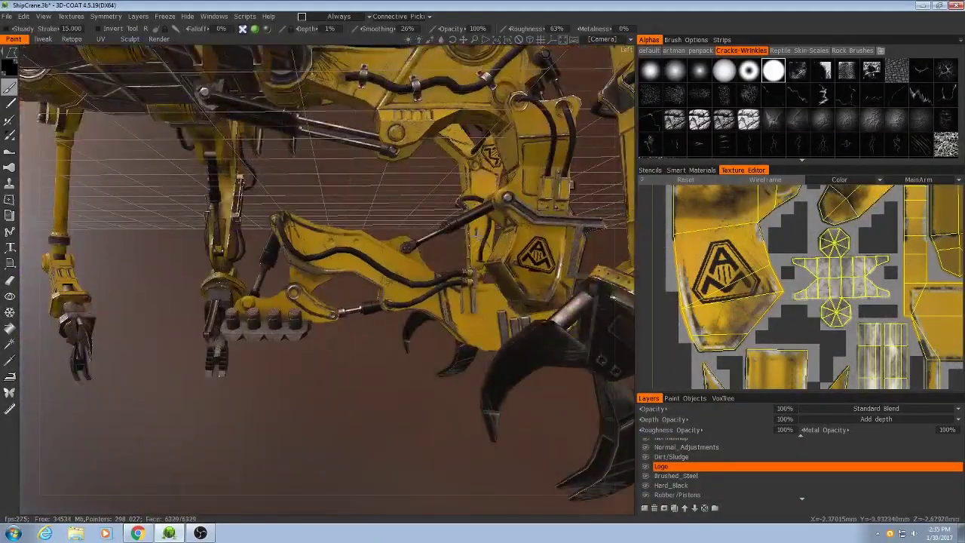
Switch to the Eraser with a jagged crack alpha for wearing down the logo on the elbow plate
alt+right_drag(477, 234, 385, 278)
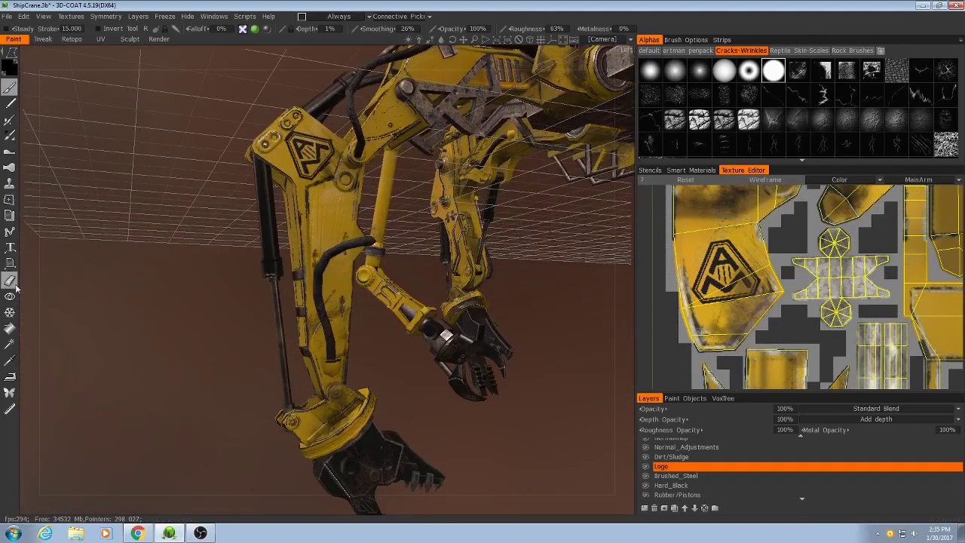
click(11, 53)
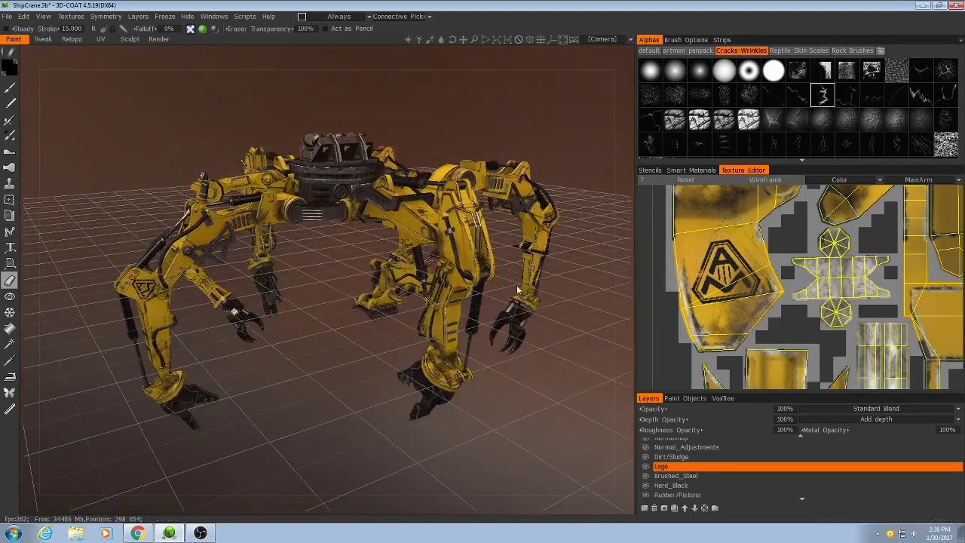
Browse the metals smart materials and view the whole crane from below
click(686, 170)
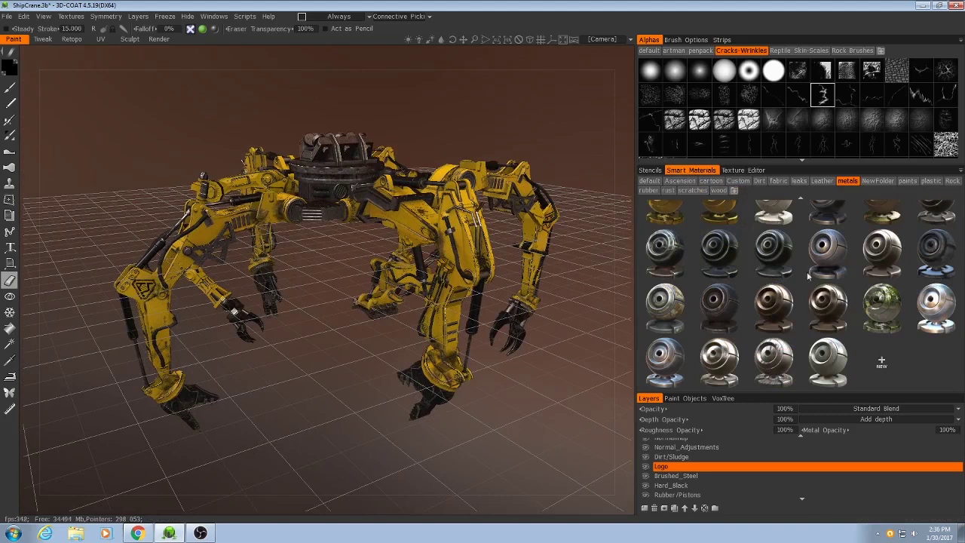
scroll(807, 271, up, 2)
drag(321, 338, 339, 255)
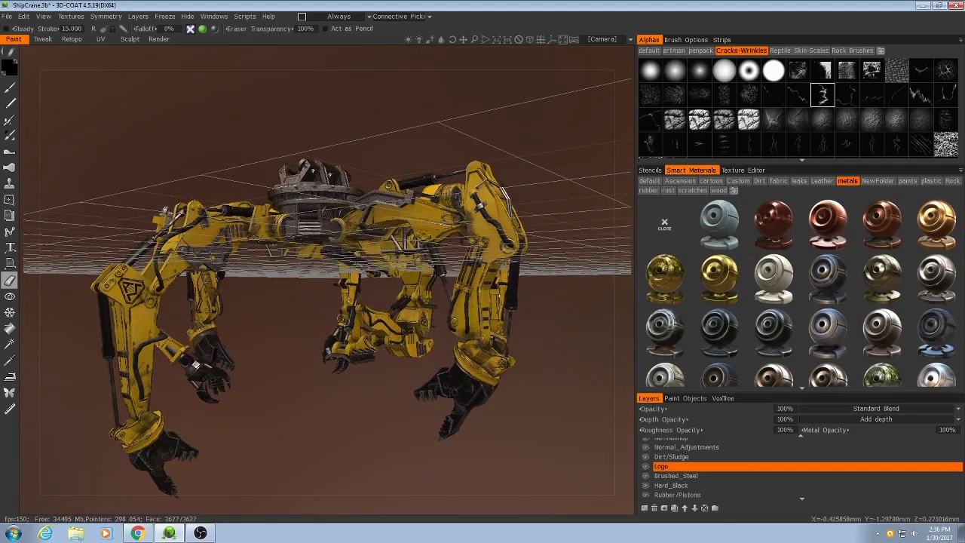
Open the texture export options to see which maps can be exported
click(66, 16)
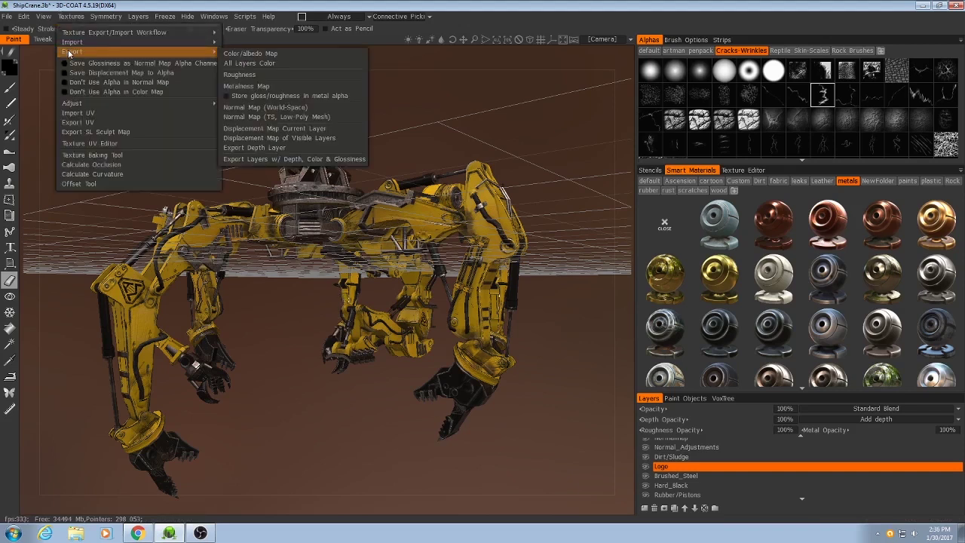
mouse_move(72, 42)
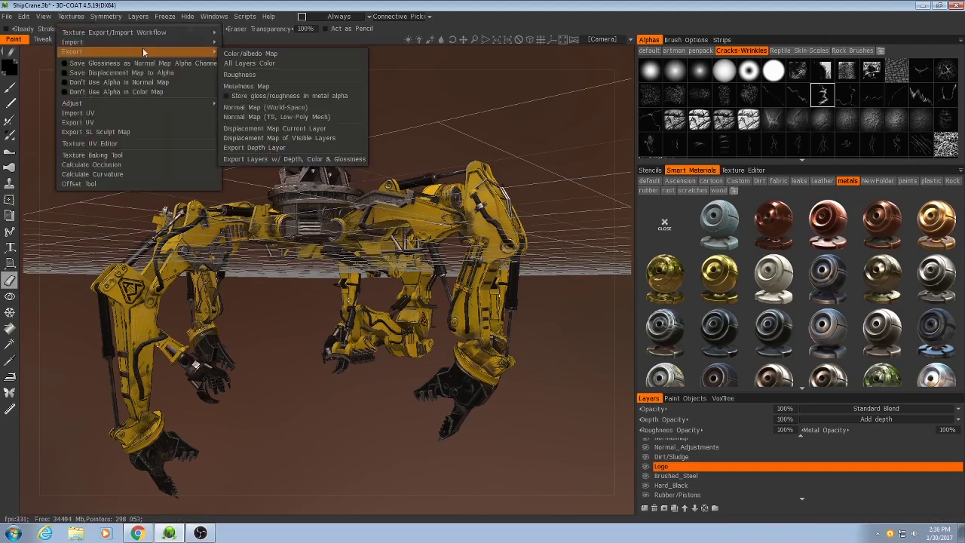